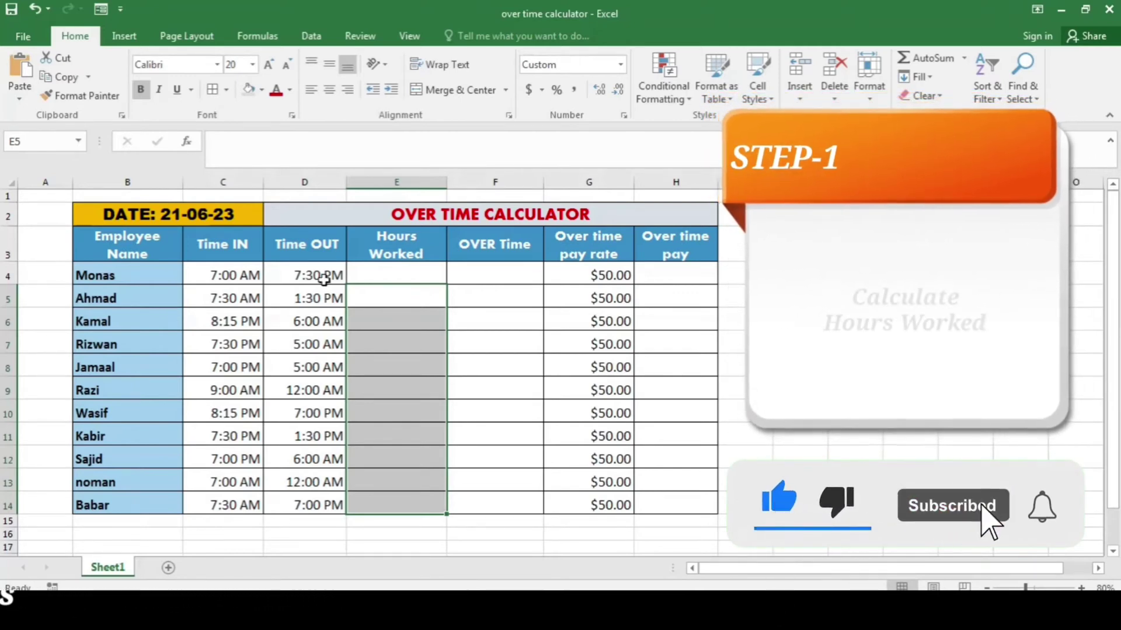
- Enter =IF(D4>C4,D4-C4,D4-C4+1) in E4 so the first employee's hours show 12:30
click(392, 275)
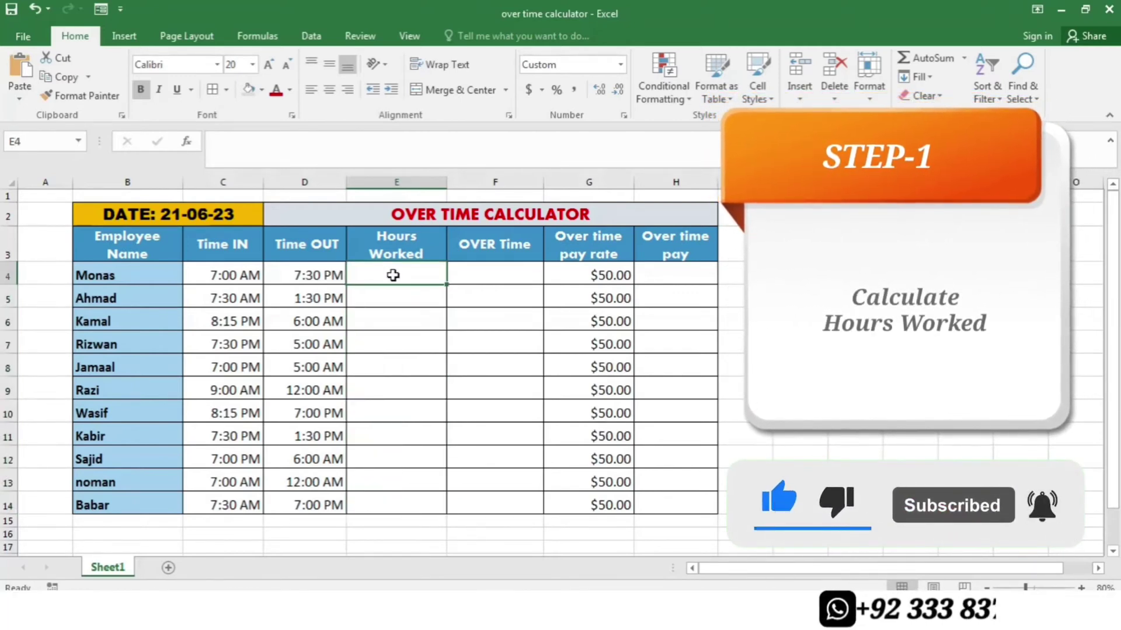
click(279, 154)
text(=if()
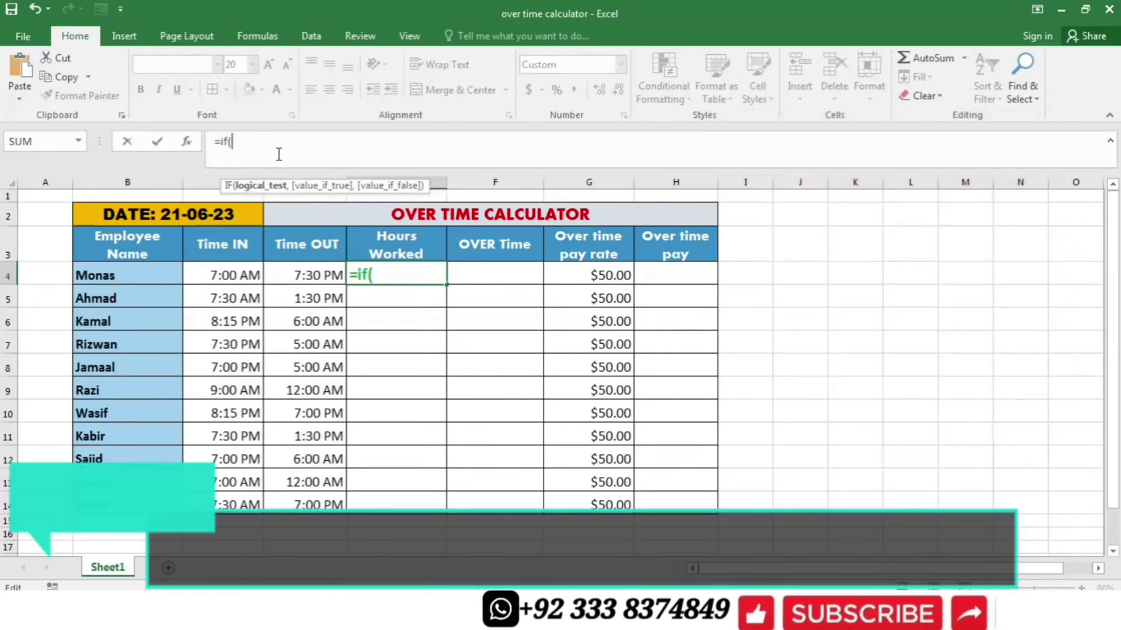
click(300, 275)
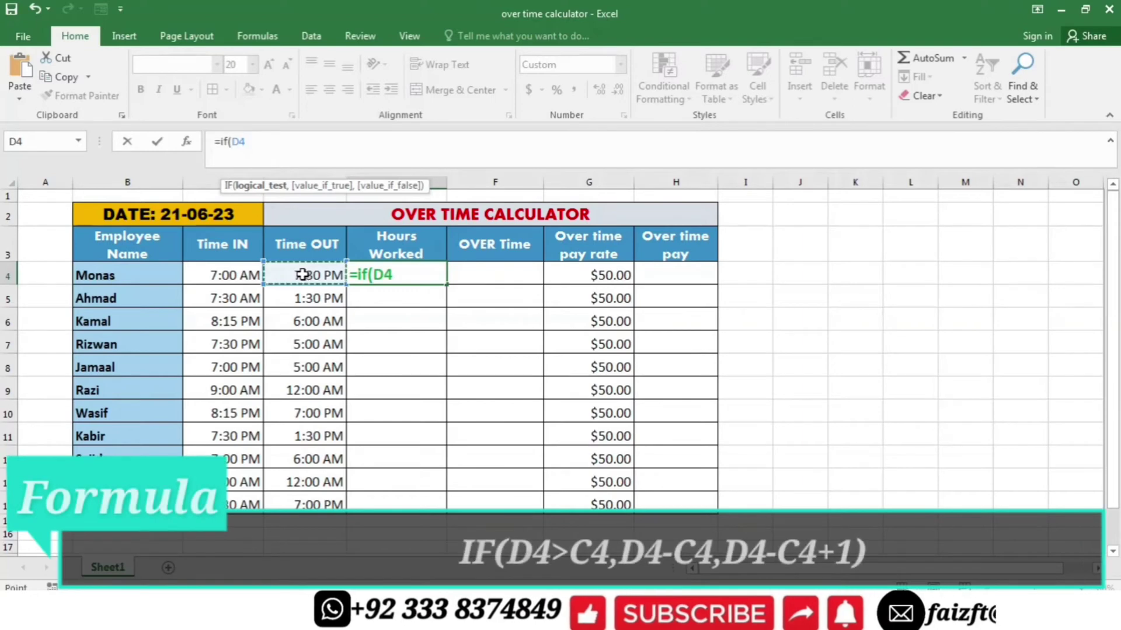
text(>)
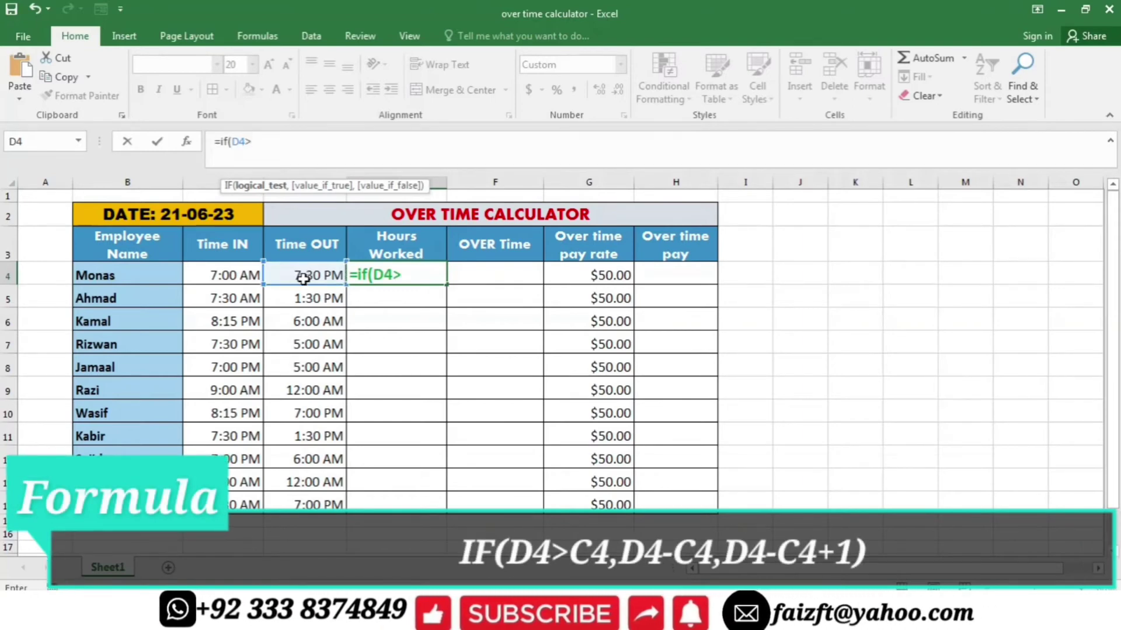
click(245, 272)
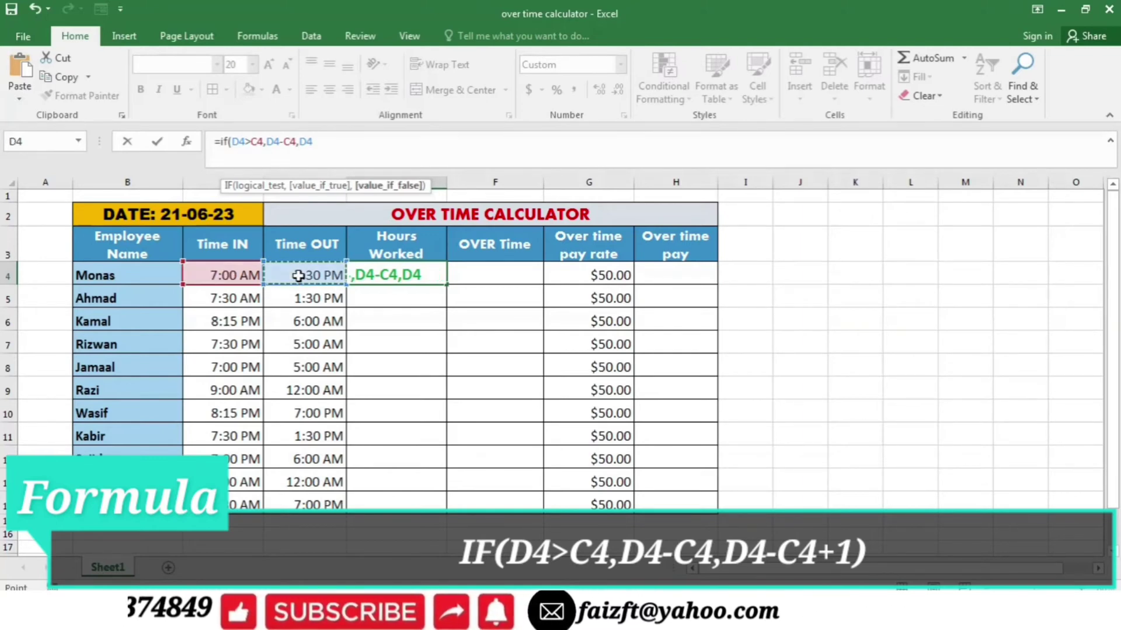
click(294, 276)
text(-)
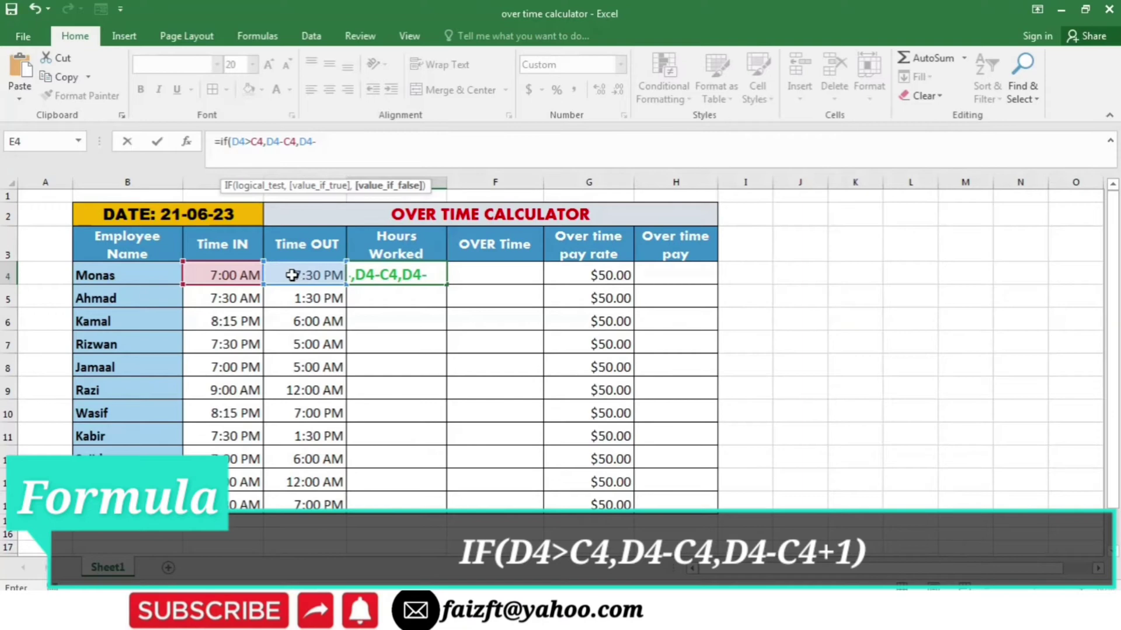
click(243, 275)
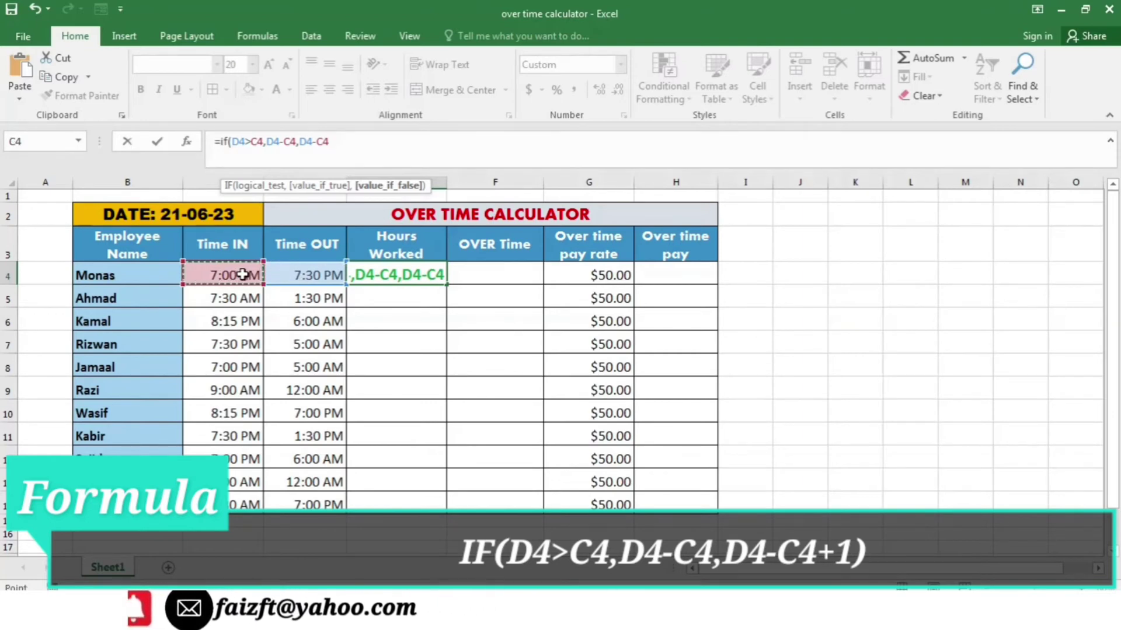
text(+)
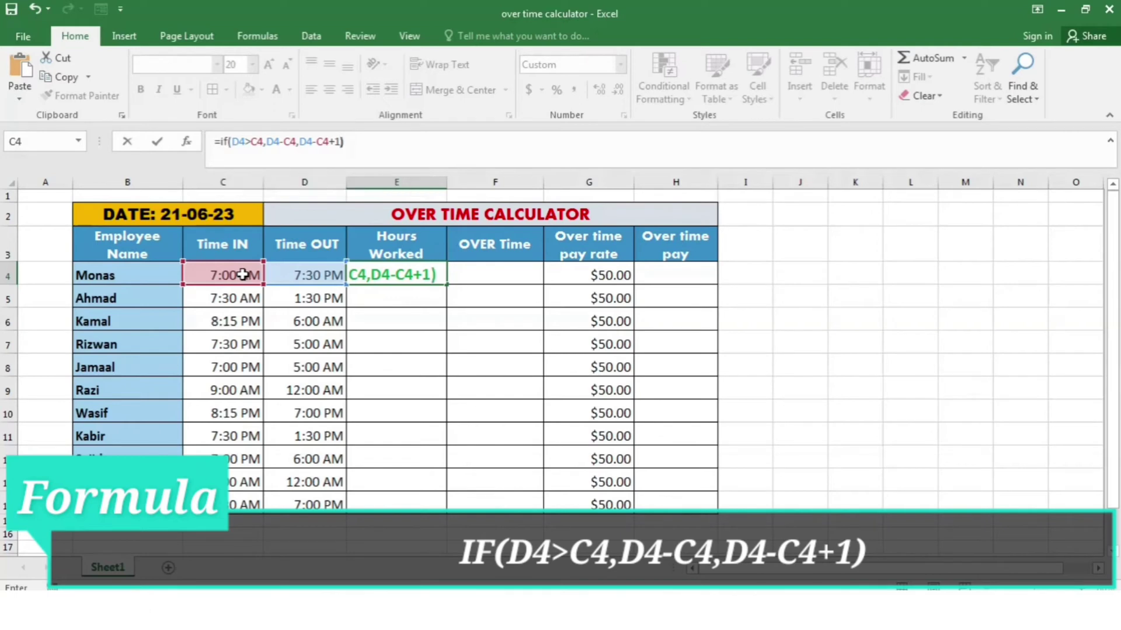
text(1))
key(Return)
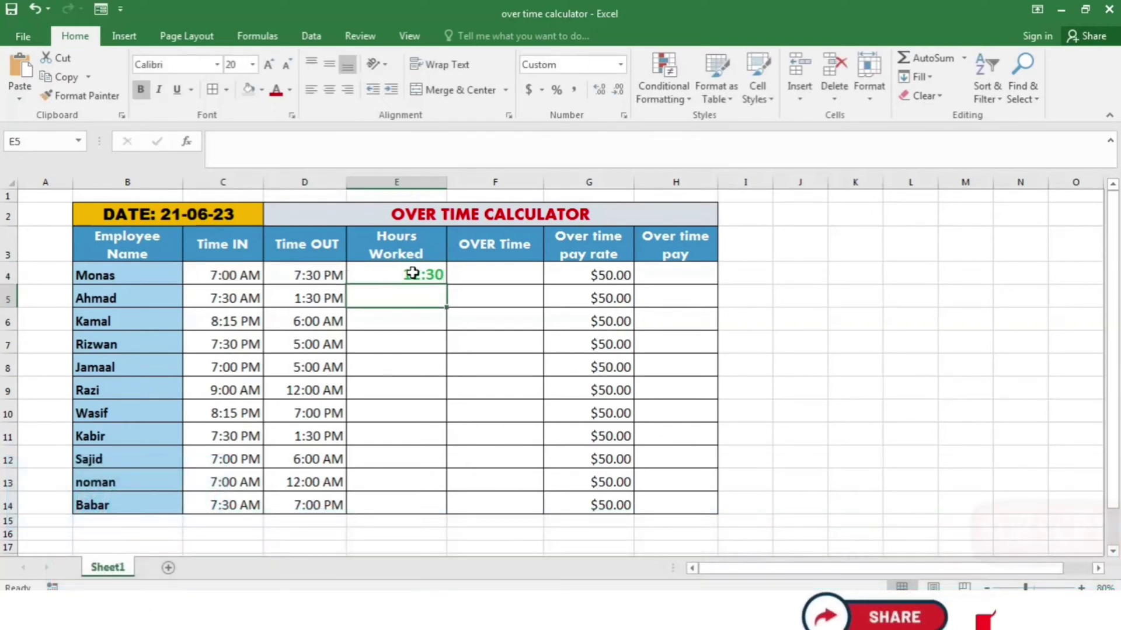
- Fill E4's hours-worked formula down to E14, giving hours from 6:00 to 22:45
click(419, 278)
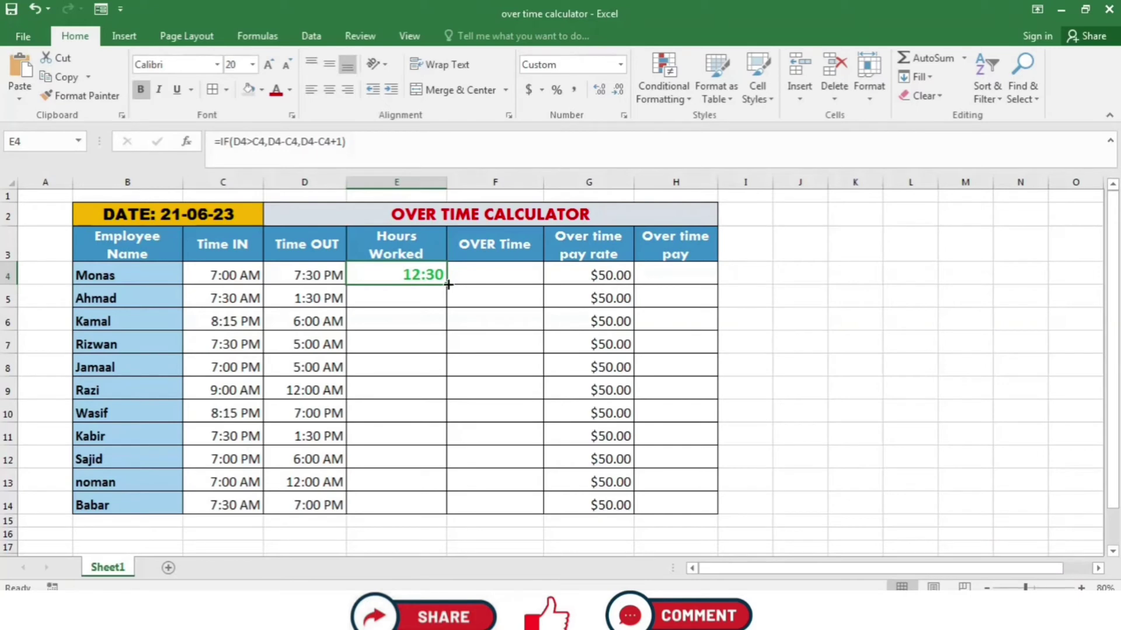
double_click(448, 284)
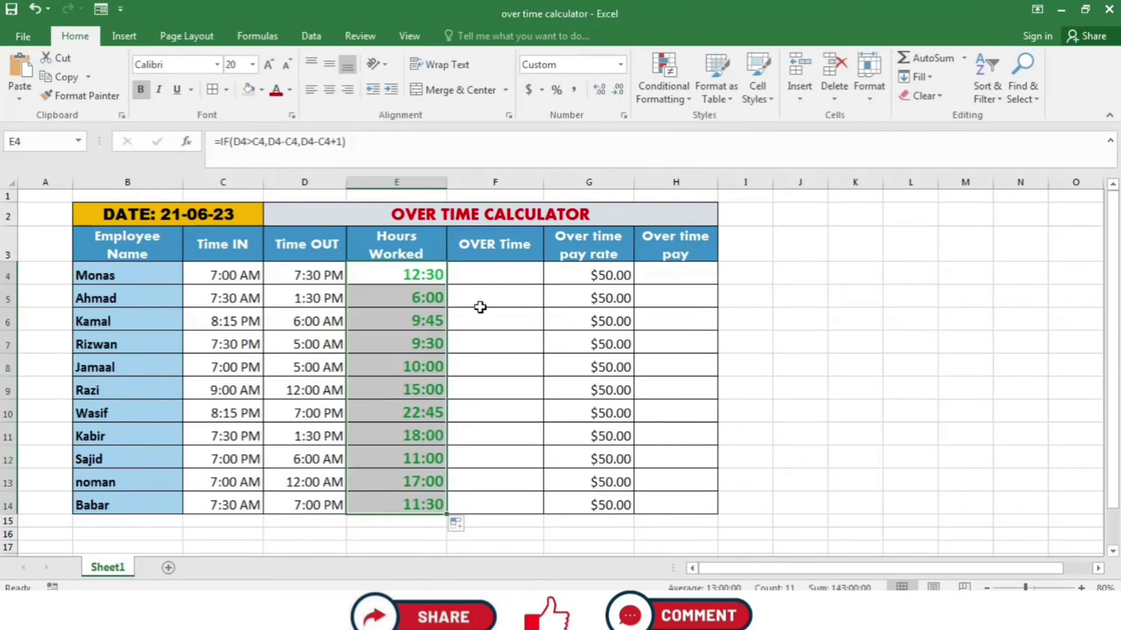
click(503, 302)
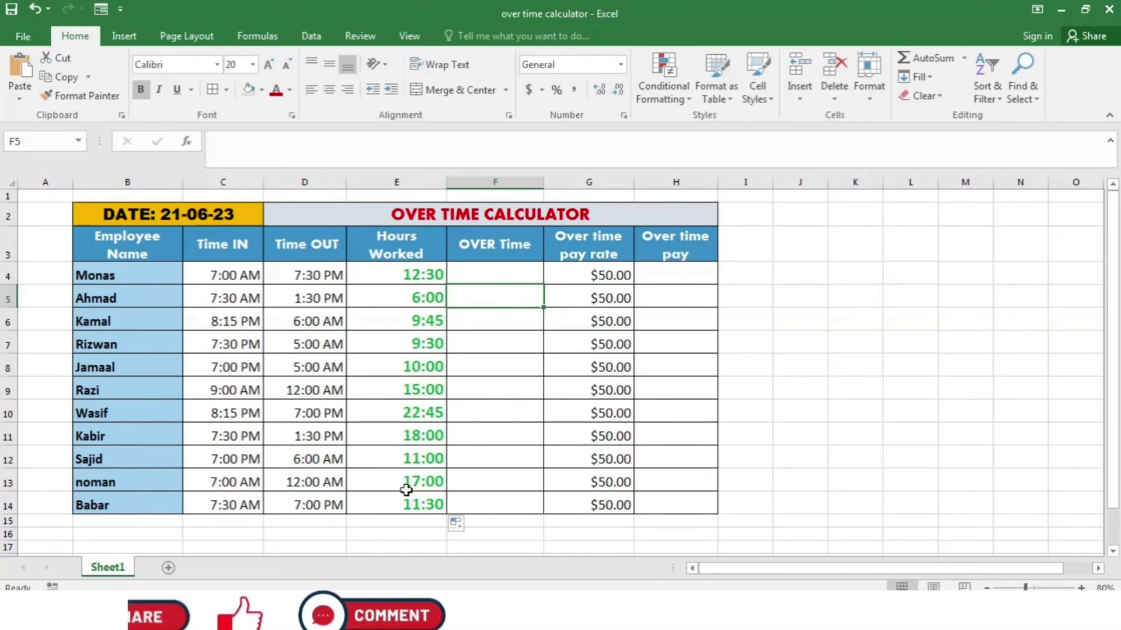
- Enter =E4-TIME(8,0,0) in F4 so the first employee's overtime shows 4:30
key(Up)
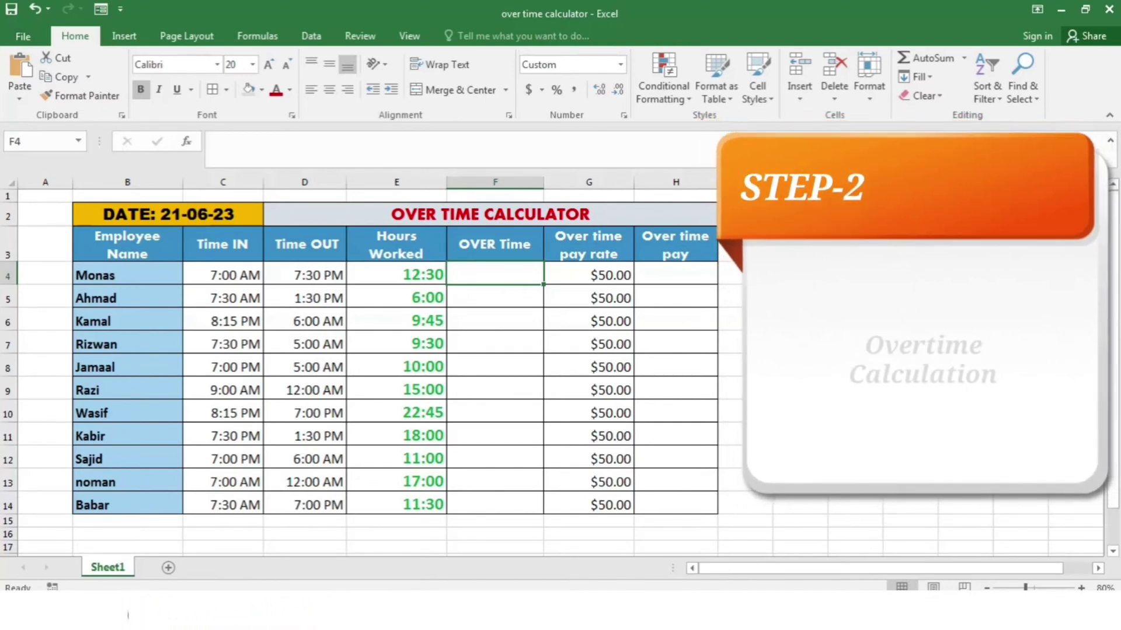
text(=)
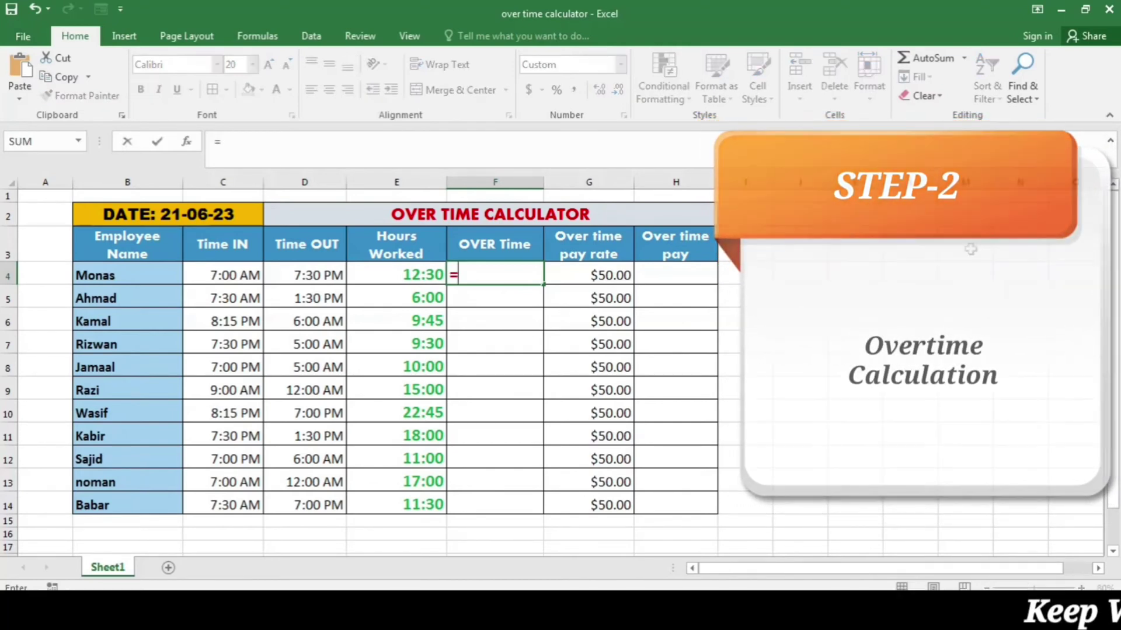
click(425, 280)
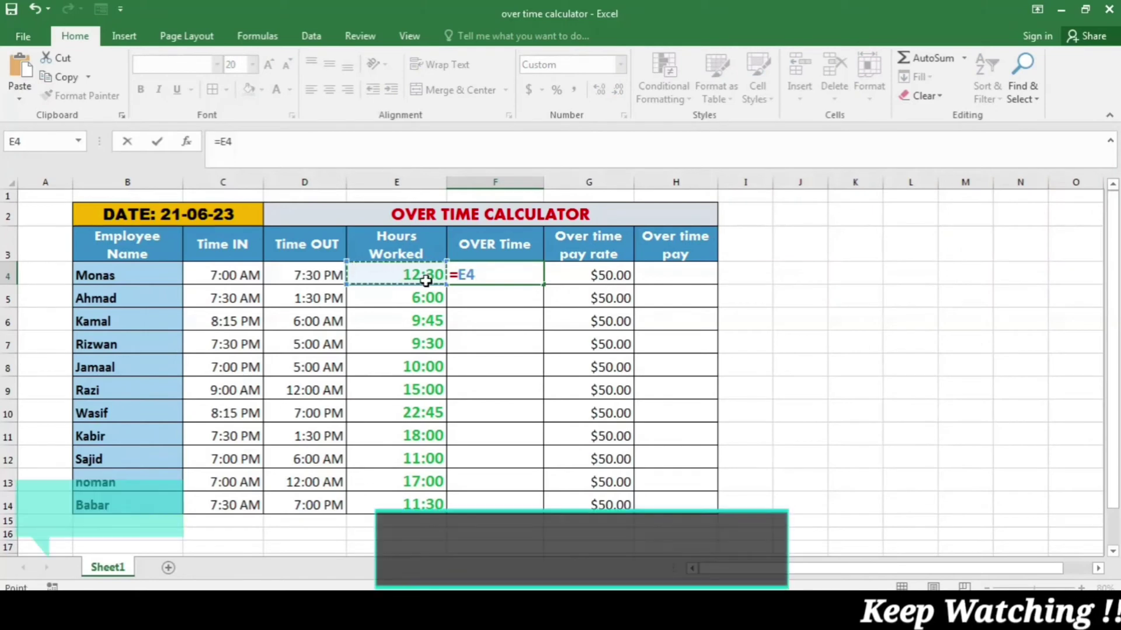
text(-)
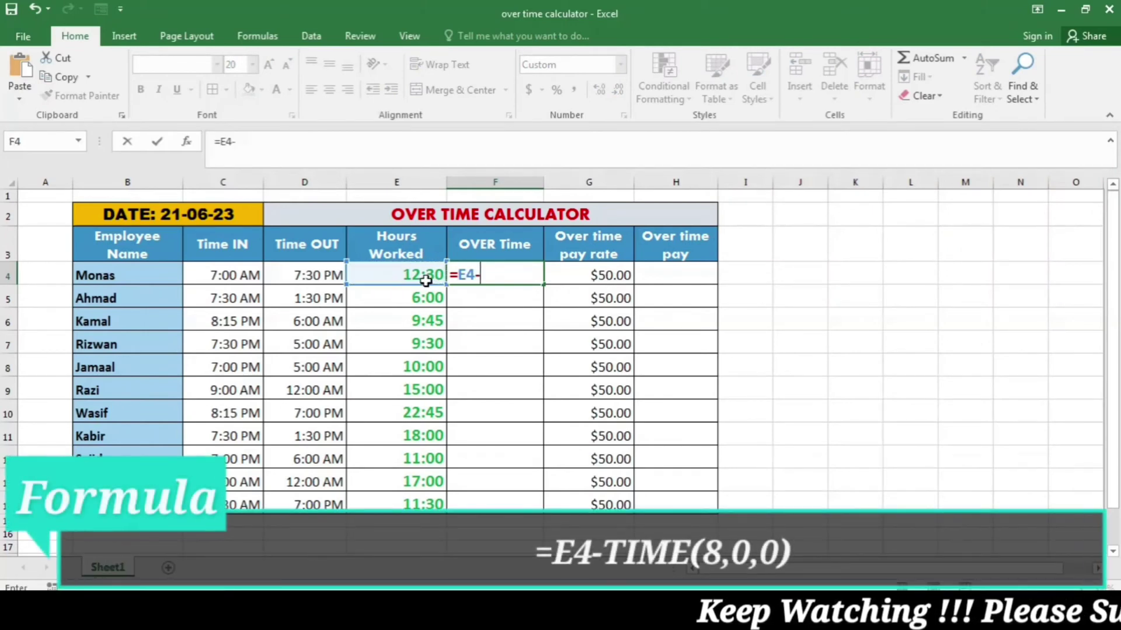
text(tim)
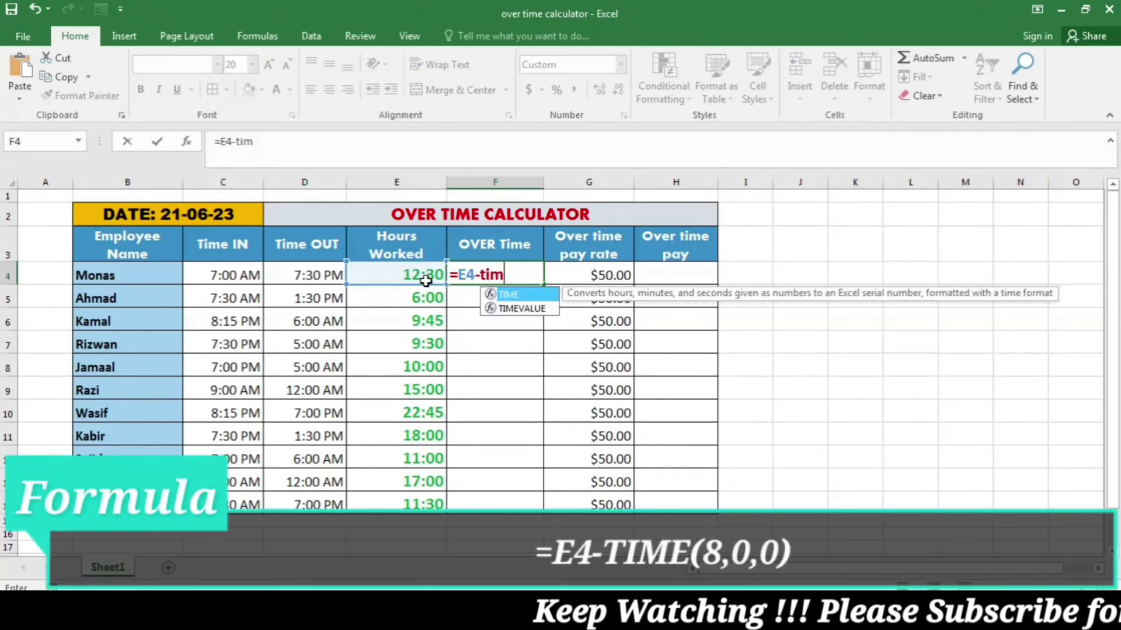
text(e()
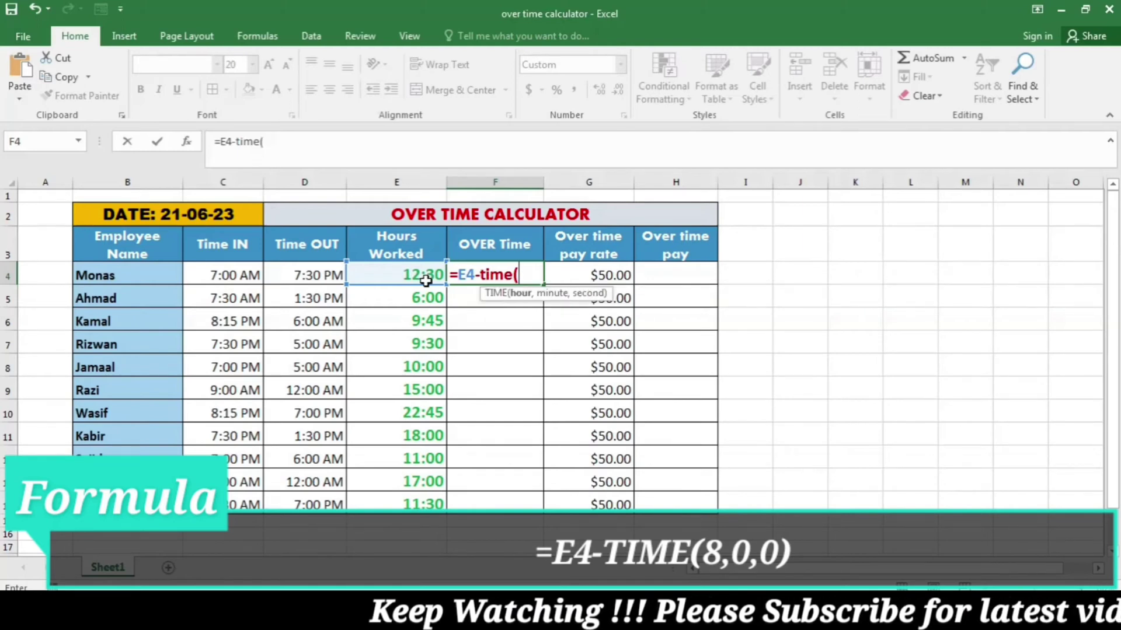
text(8,0,0)
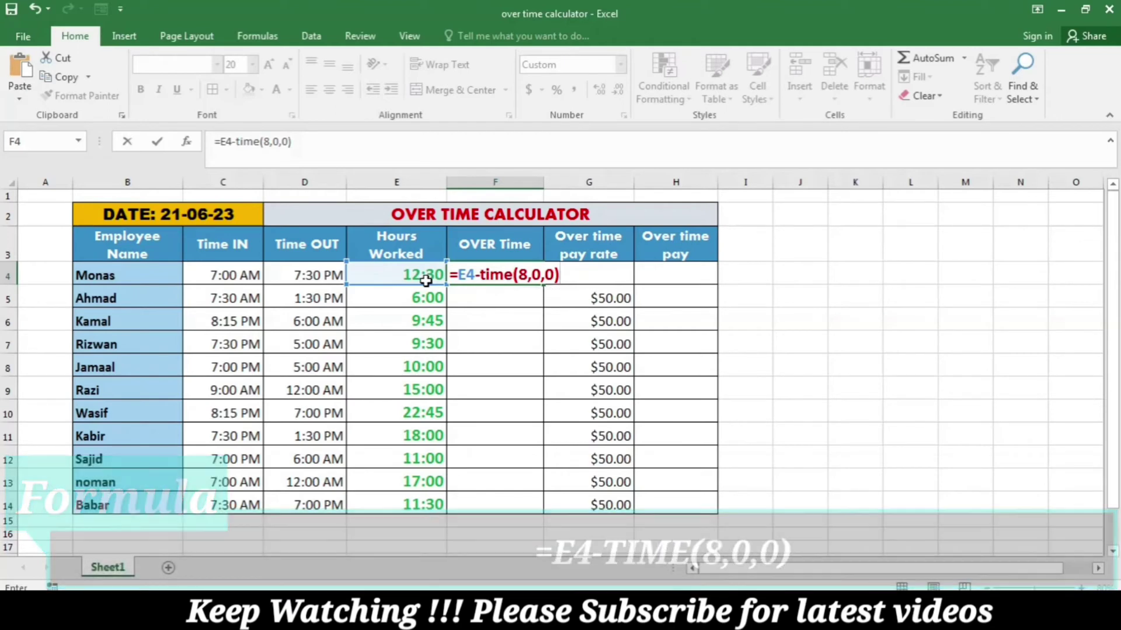
key(Return)
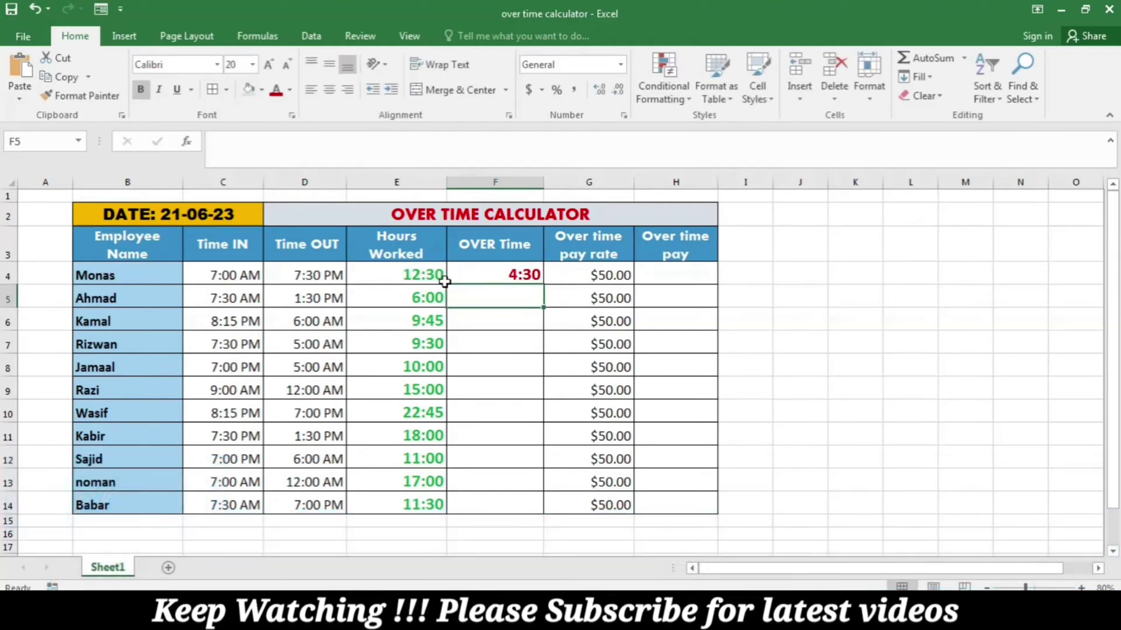
click(471, 281)
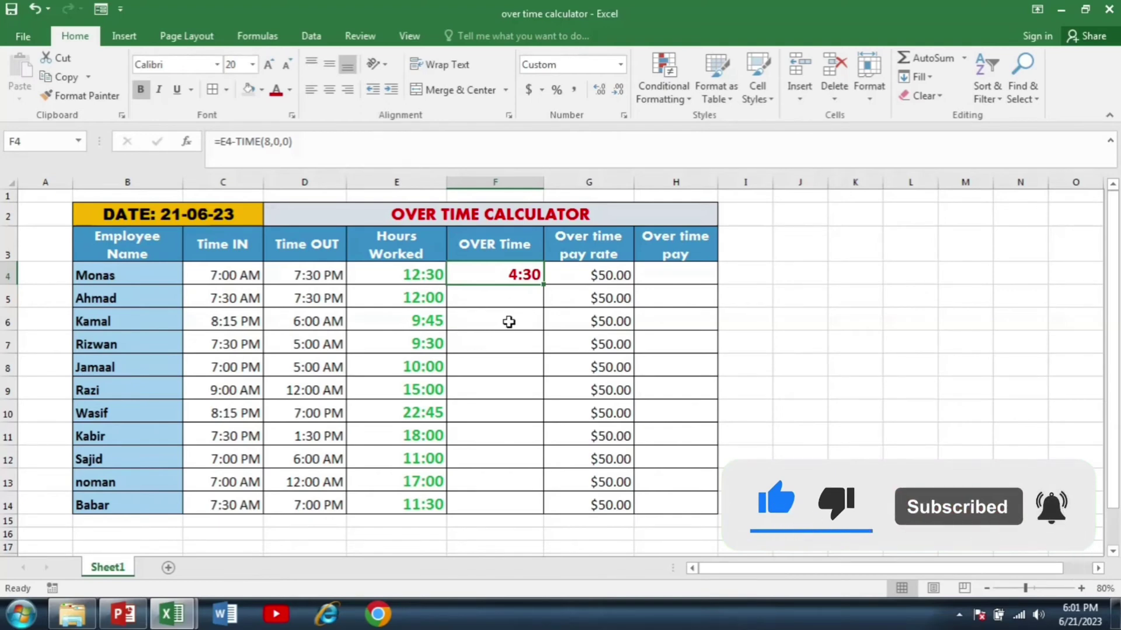
- Fill F4's overtime formula down to F14, giving overtime from 1:30 to 14:45
double_click(544, 287)
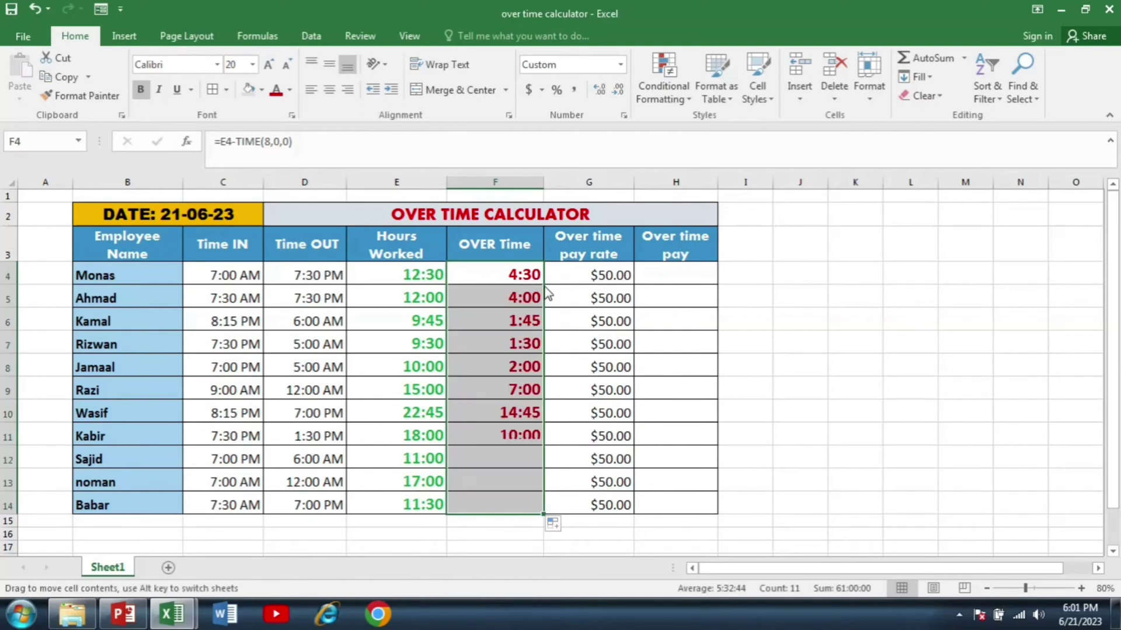
click(688, 357)
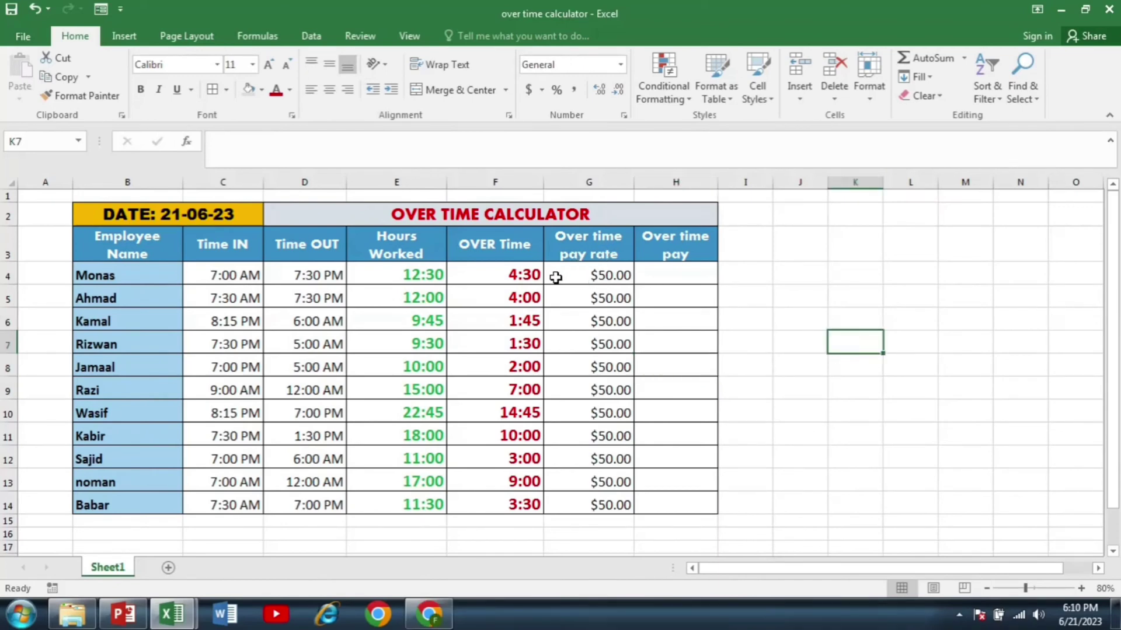
- Enter =F4*24*G4 in H4 so the first employee's overtime pay shows $225.00
click(680, 277)
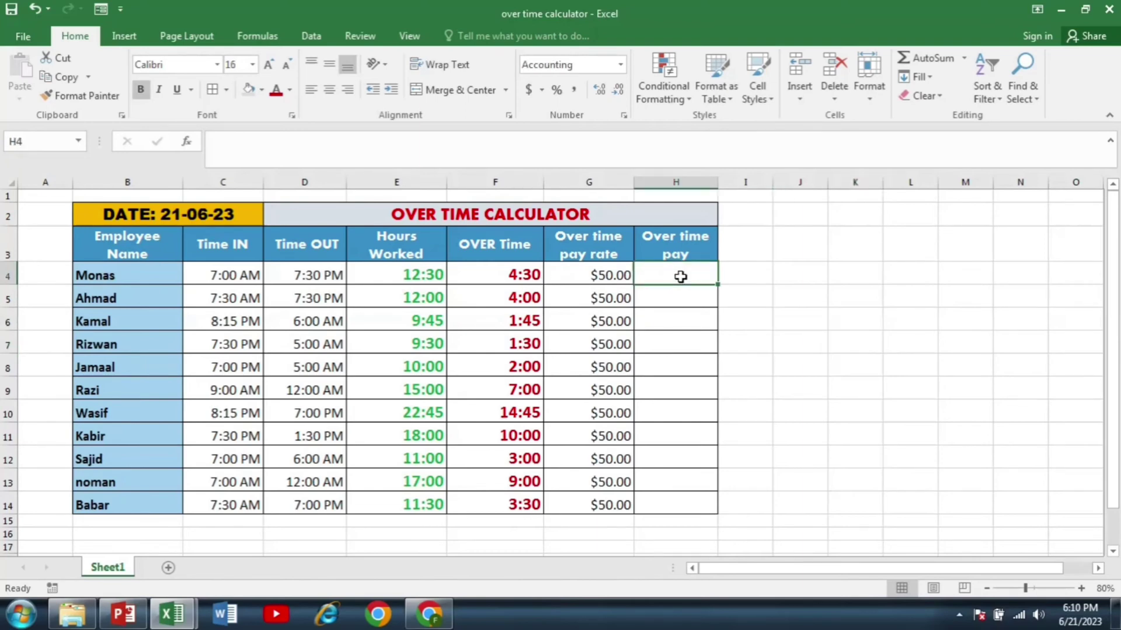
text(=)
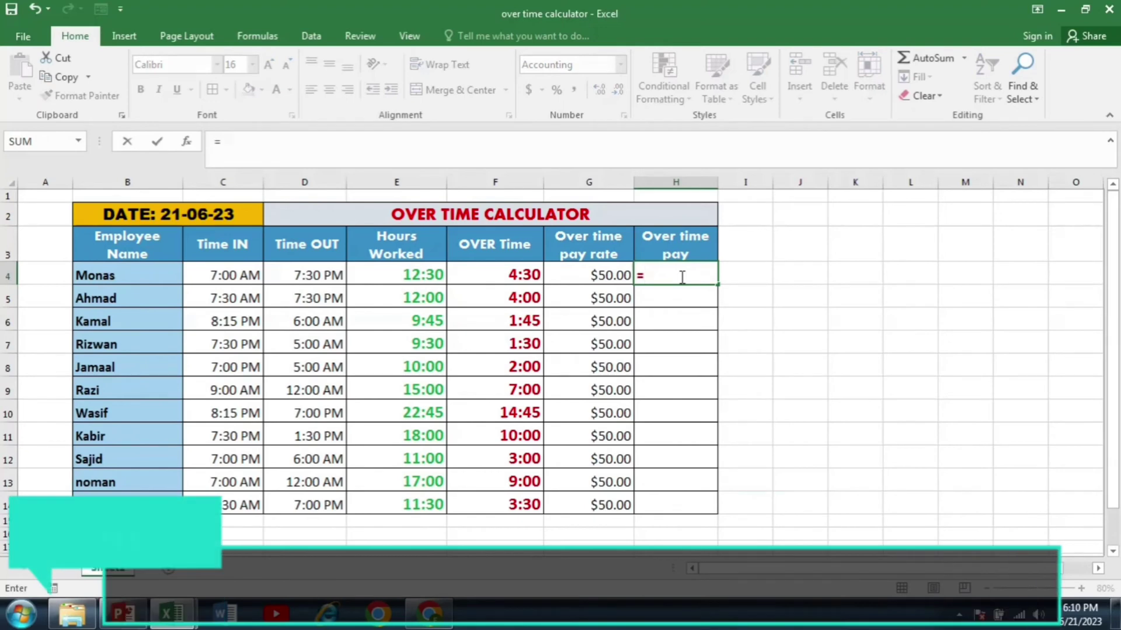
click(528, 270)
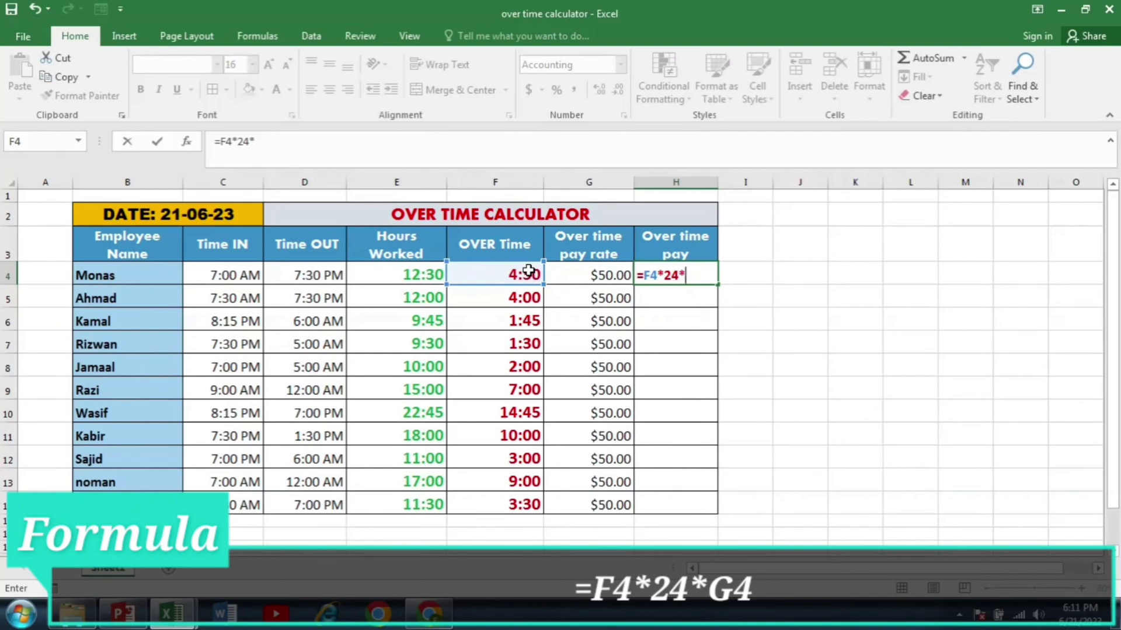
click(601, 277)
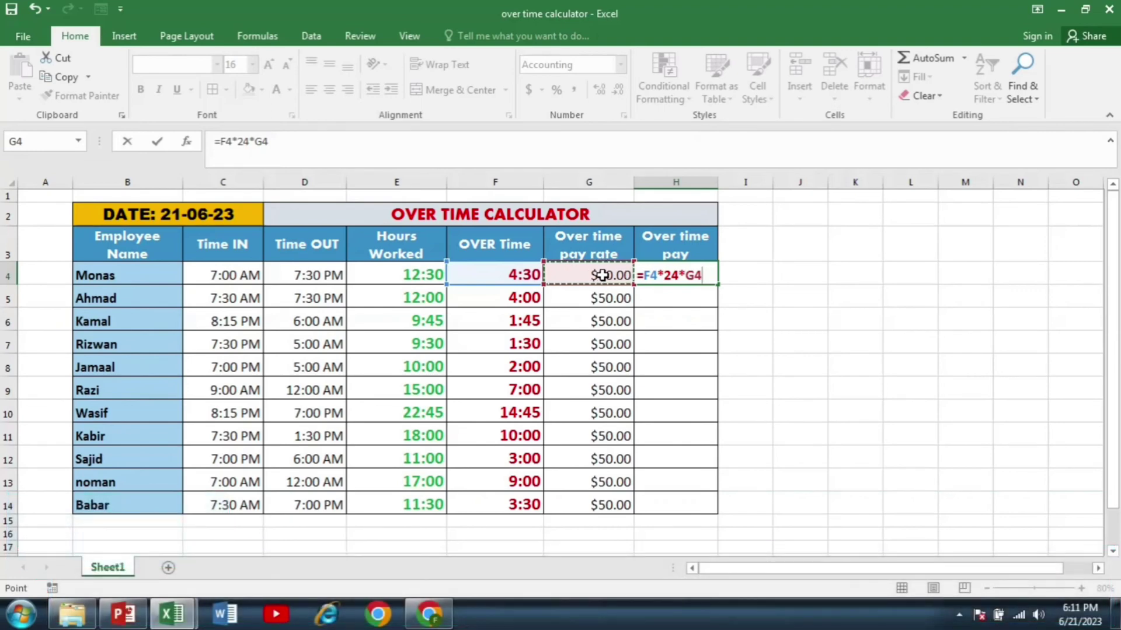
key(Return)
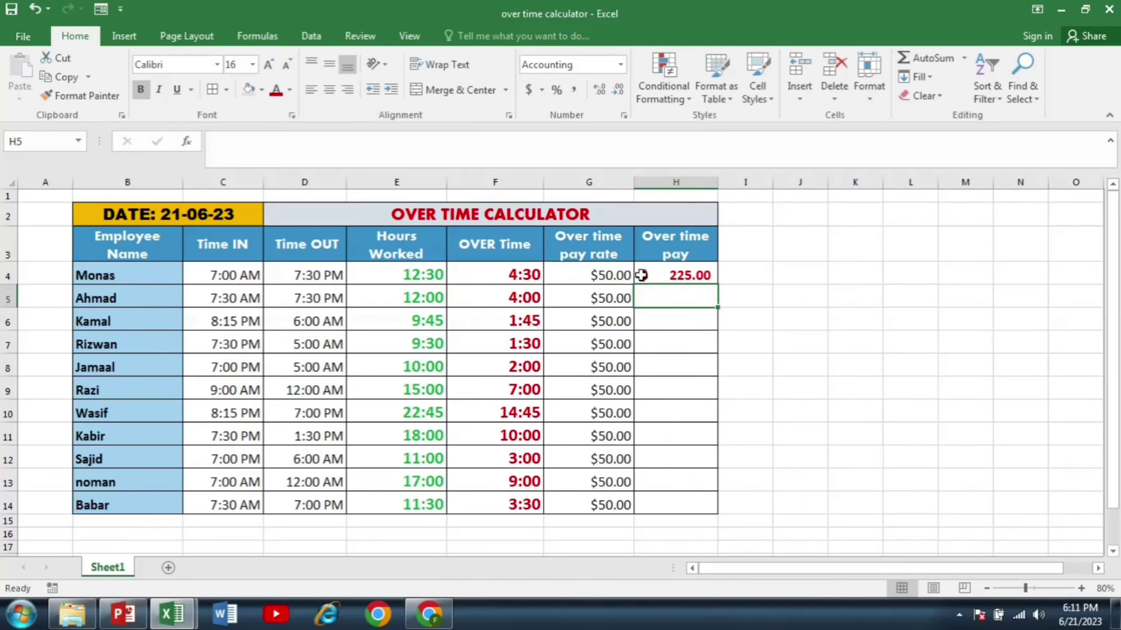
click(678, 275)
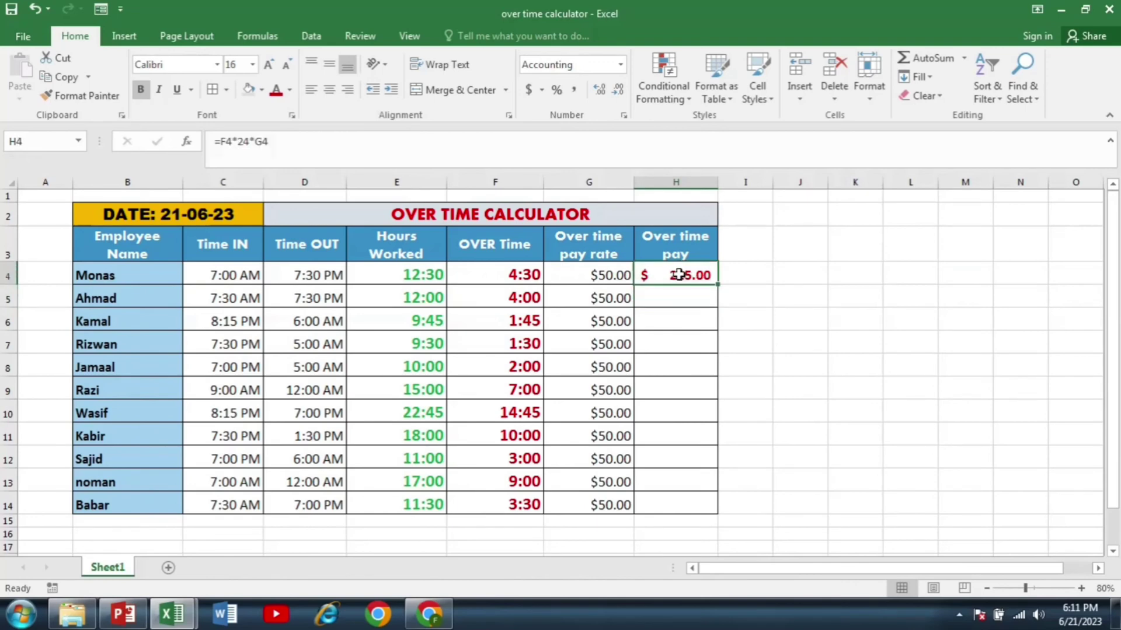
- Fill H4's overtime pay formula down to H14, giving $75.00 to $737.50
click(716, 284)
double_click(716, 285)
click(741, 325)
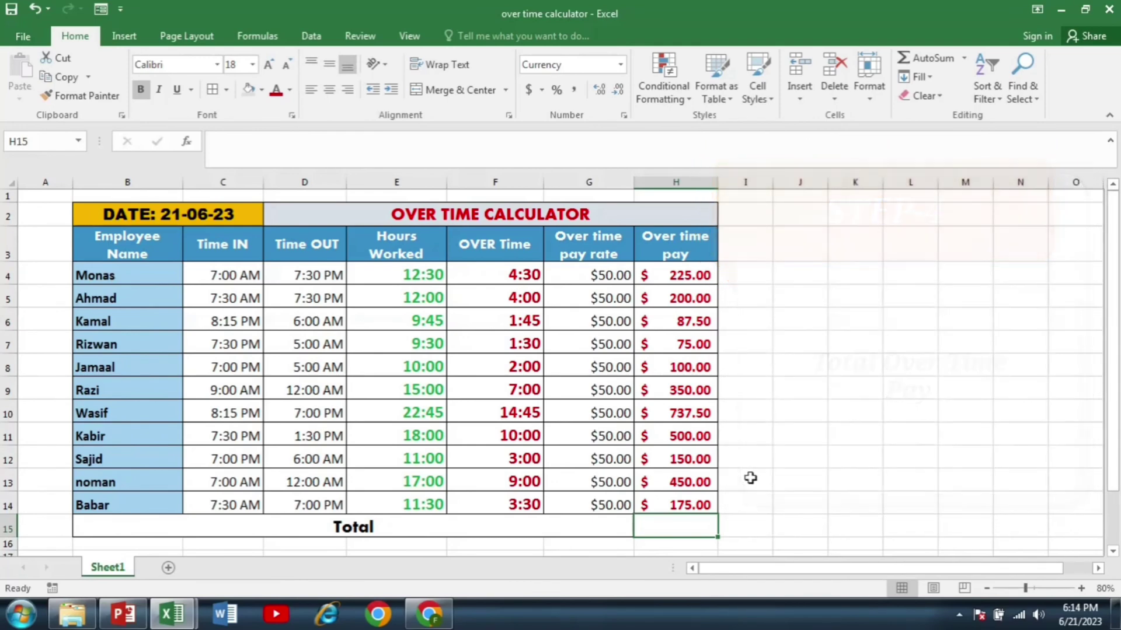
- Enter =SUM(H4:H14) in H15 for a $3,050.00 overtime pay total
text(=sum)
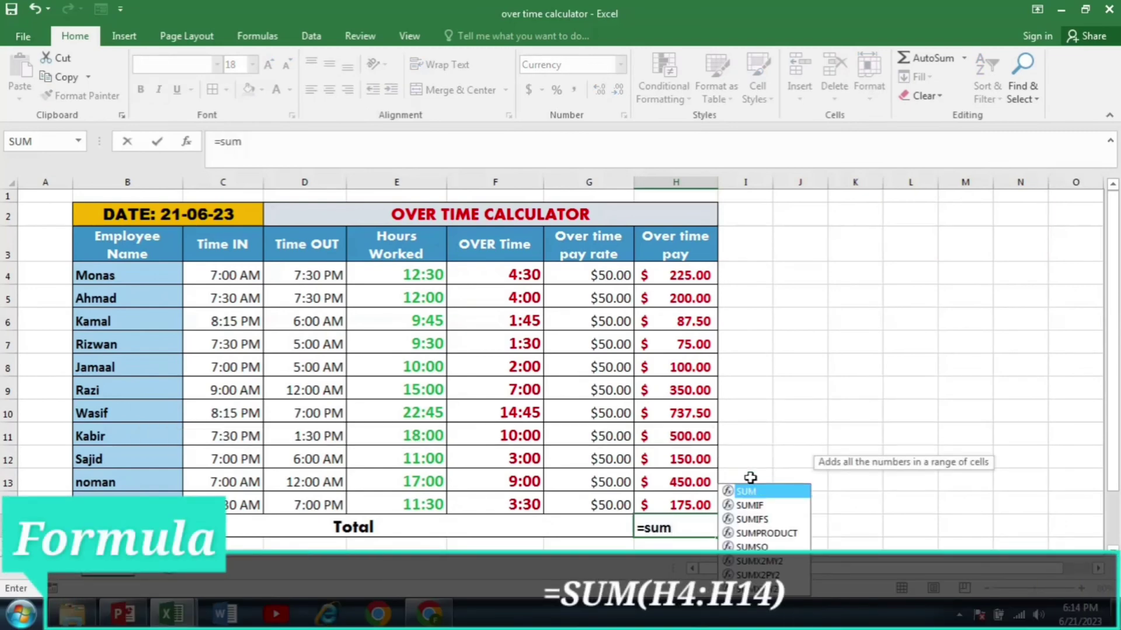
text(()
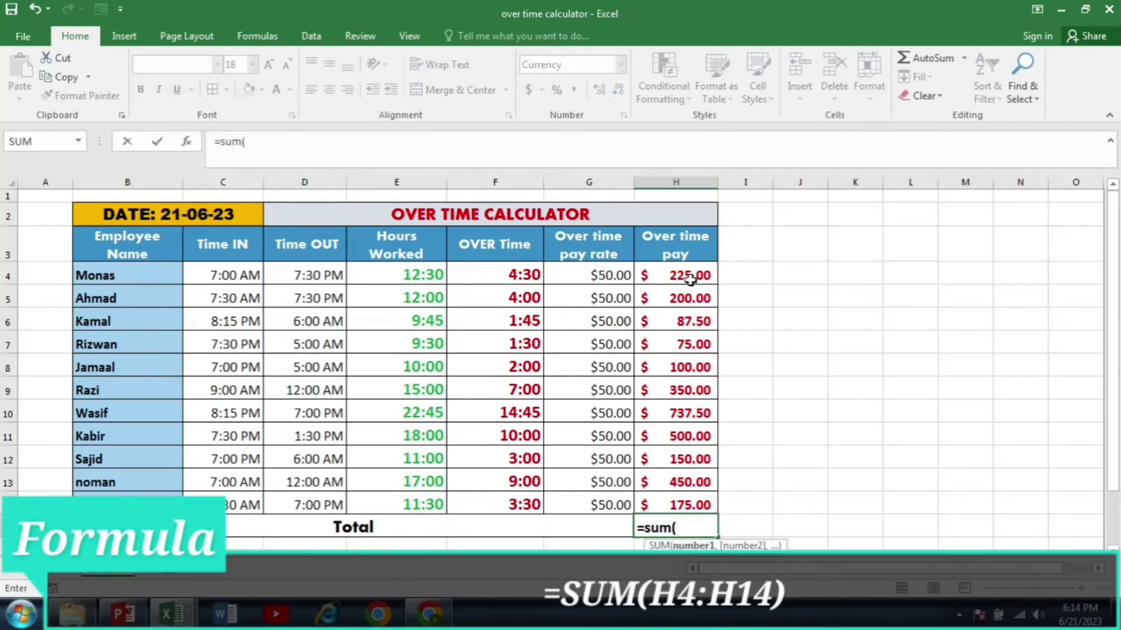
drag(689, 278, 675, 498)
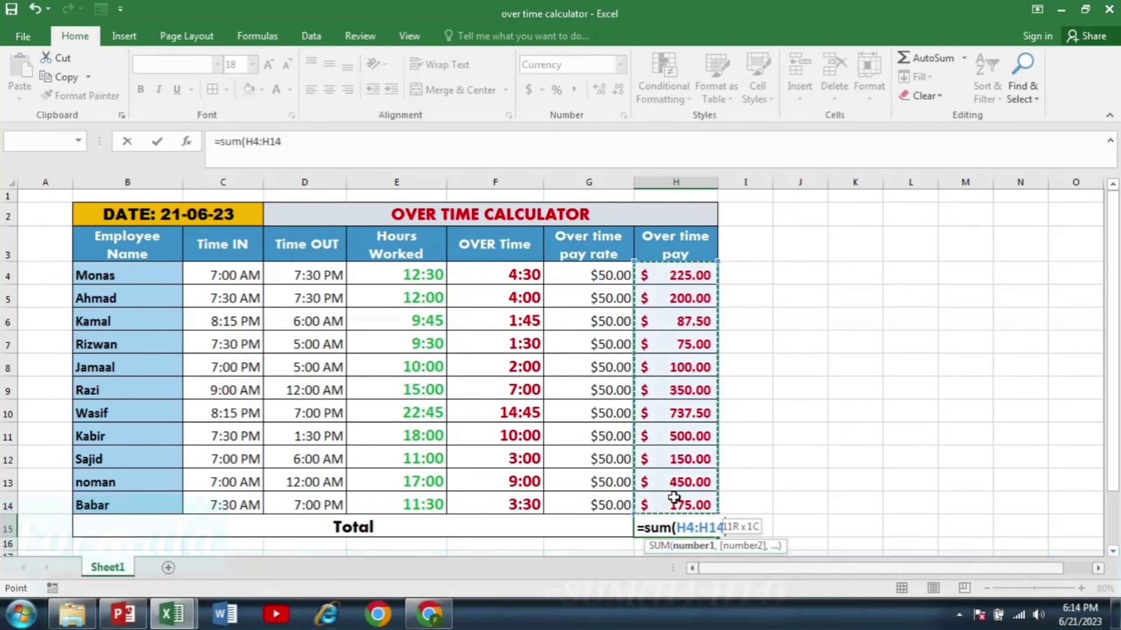
text())
key(Return)
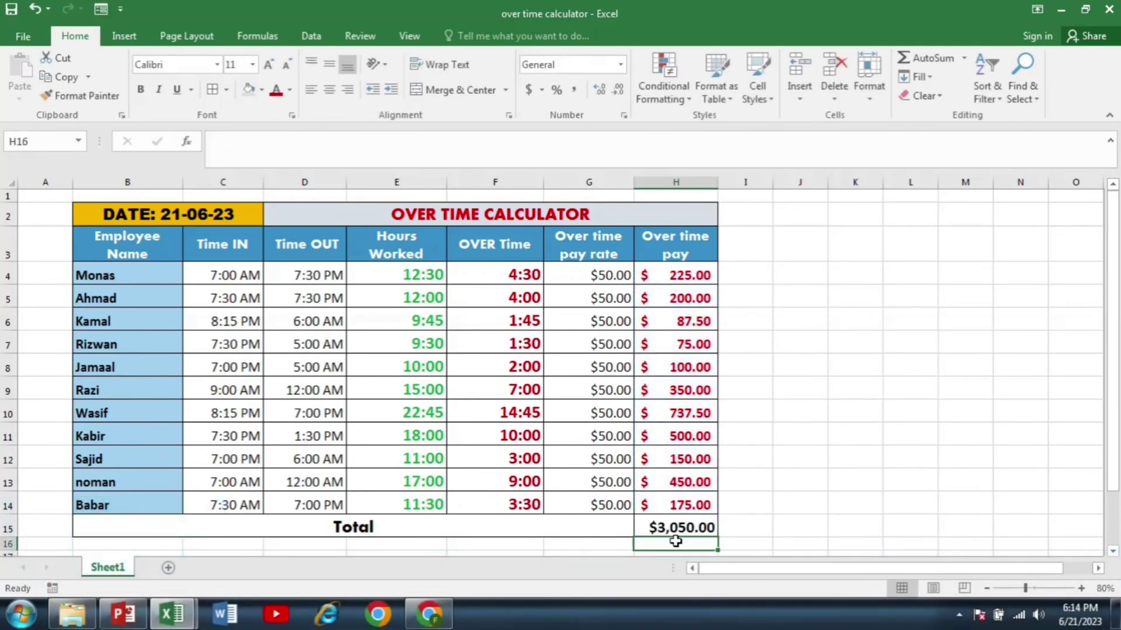
click(699, 527)
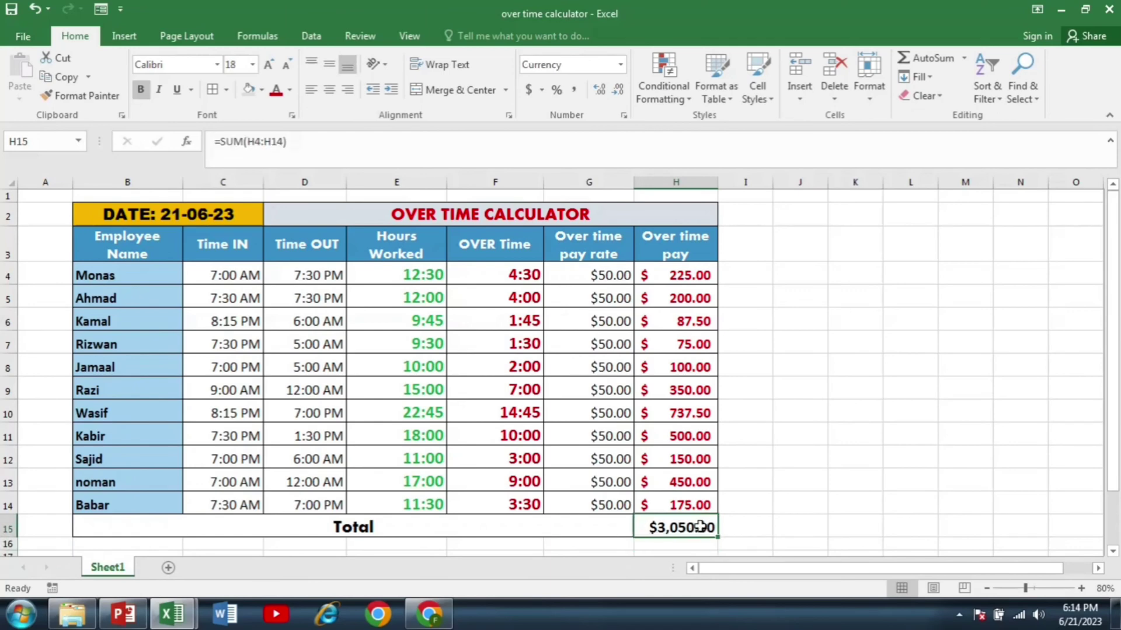